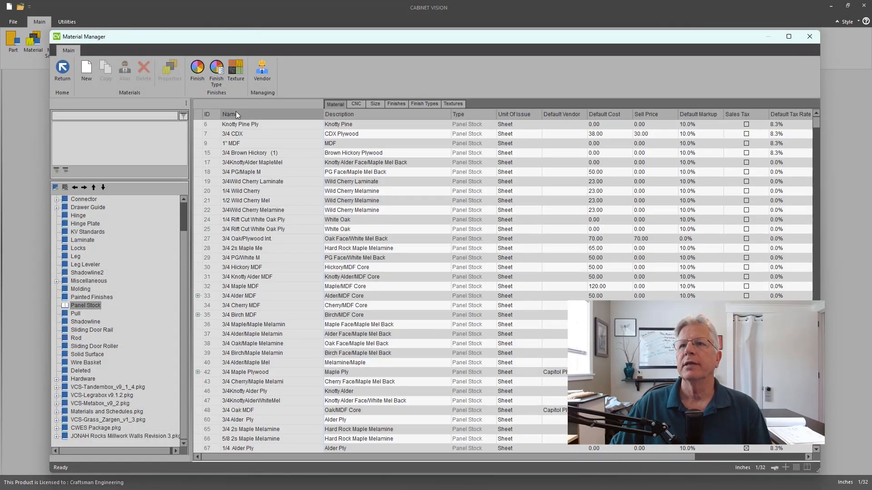
- Open the material properties for the 3/4 Rift Cut White Oak Ply panel stock material
double_click(253, 229)
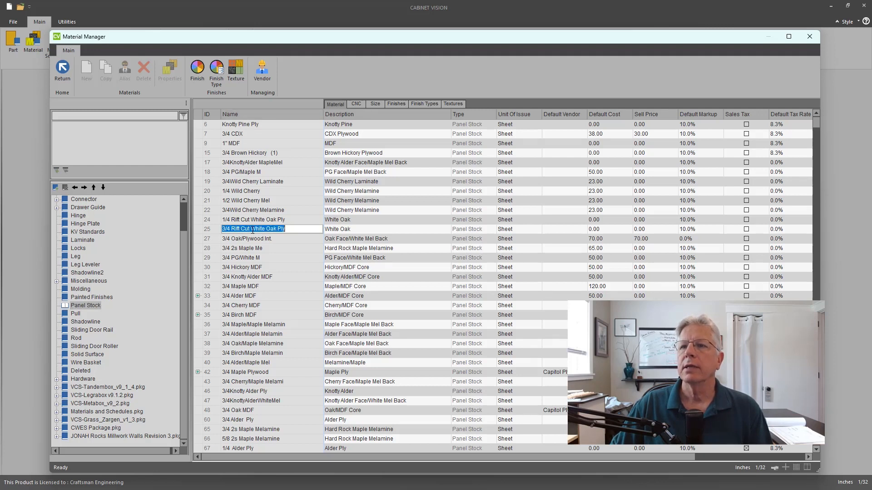
left_click(202, 230)
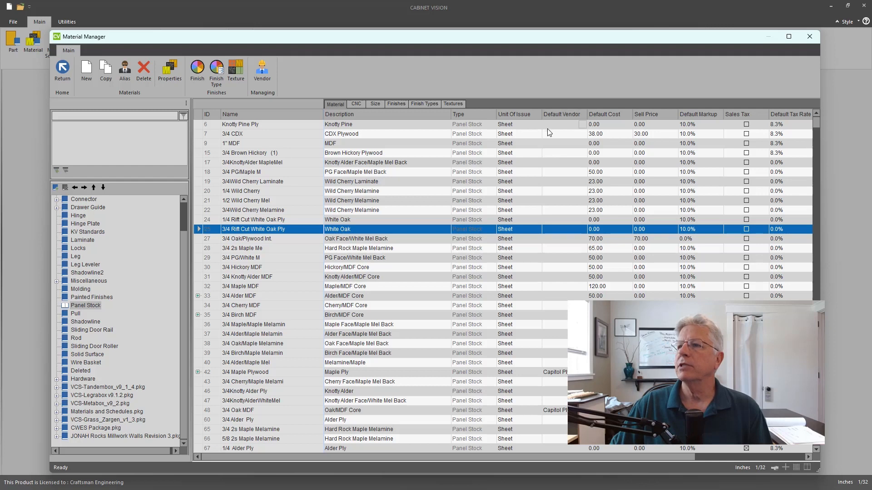
double_click(198, 228)
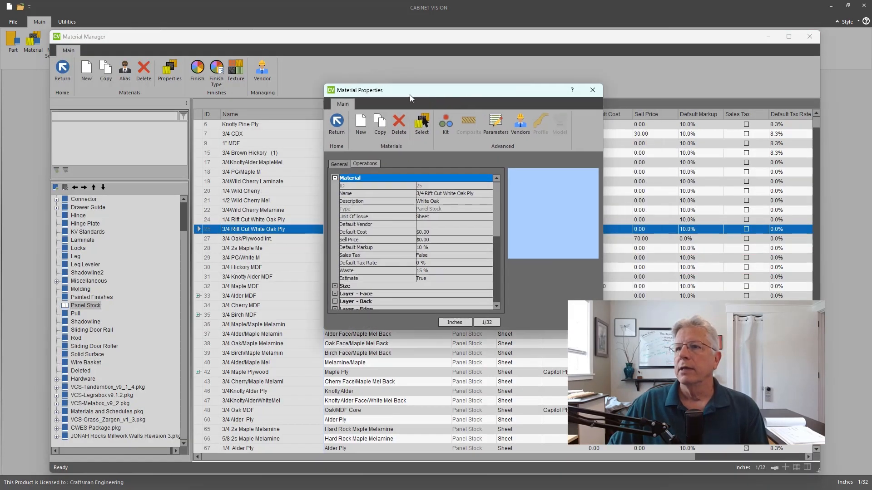
left_click_drag(410, 87, 231, 116)
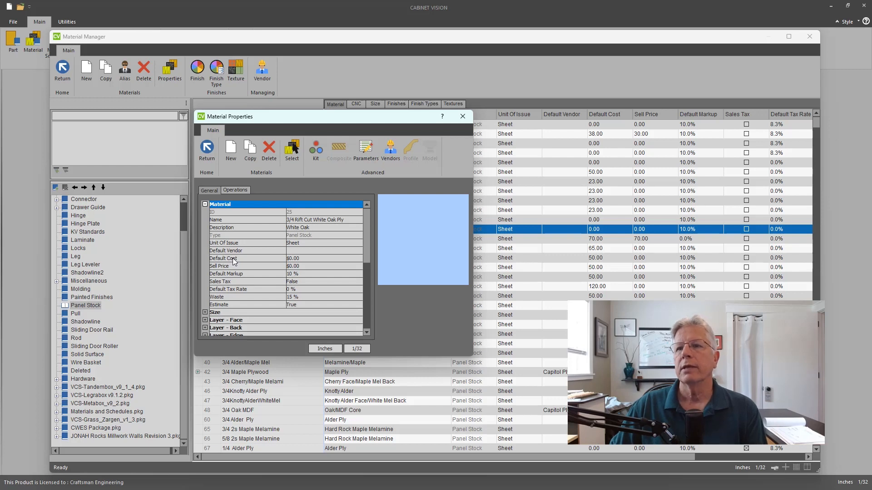
- Set the material's default cost to $120.00
left_click(296, 261)
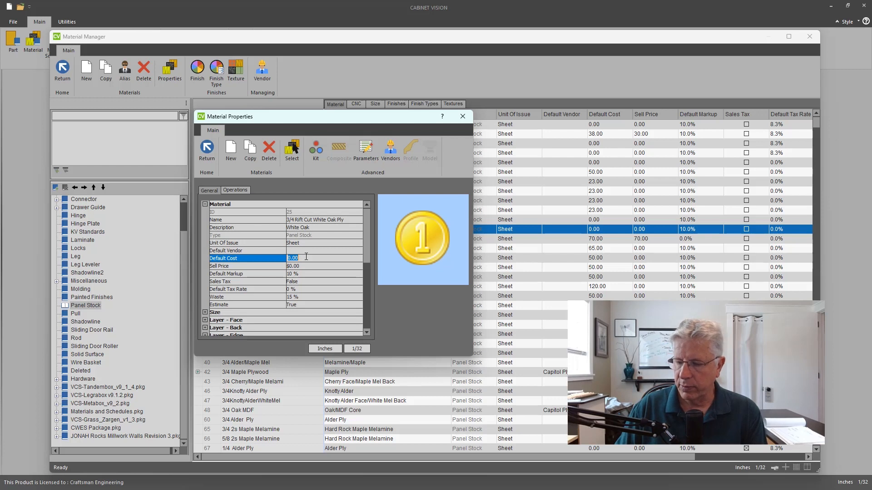
type("120")
key("Tab")
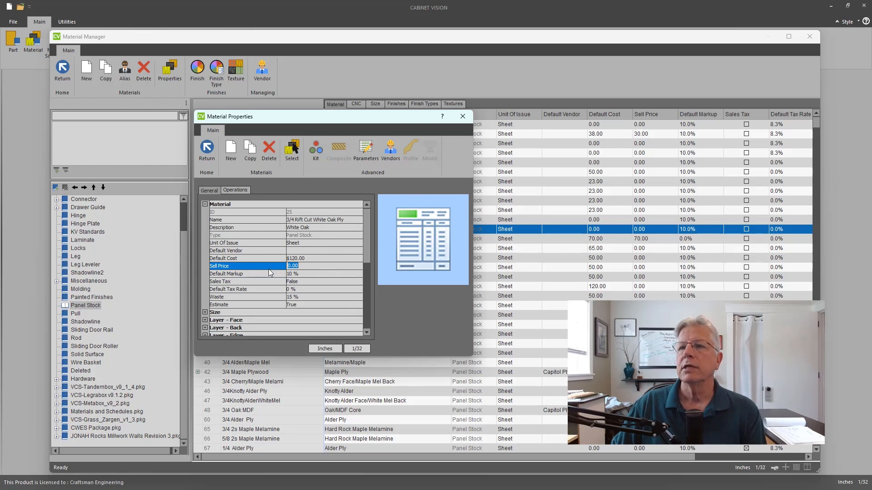
- Add Capitol Plywood to the material's vendor list in the vendor manager
left_click(390, 158)
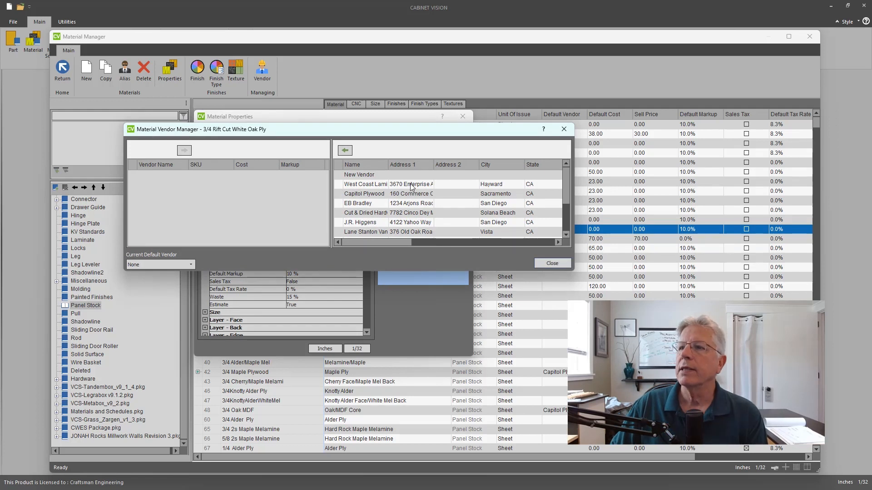
left_click(358, 195)
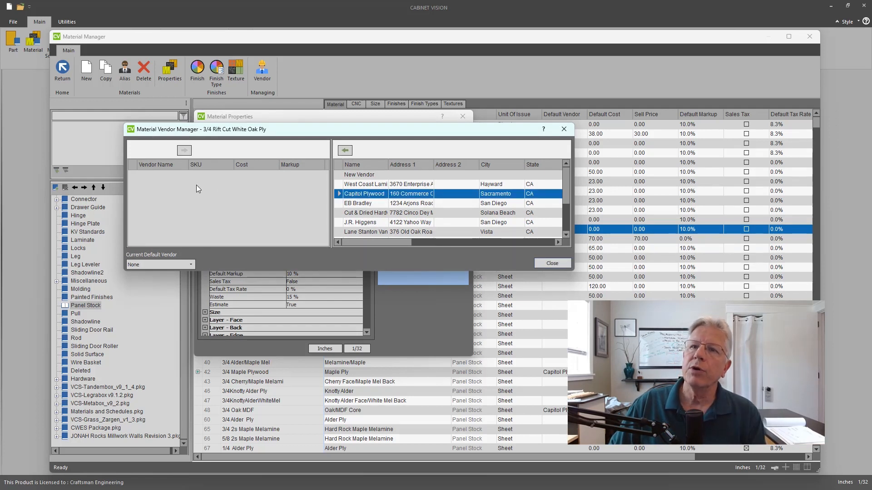
left_click(345, 150)
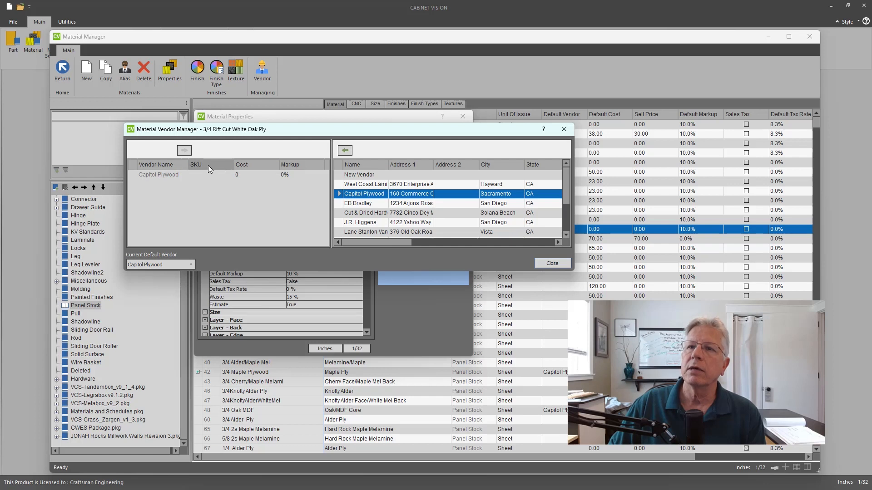
- Set Capitol Plywood's cost for this material to 180 and close the vendor manager
left_click(238, 175)
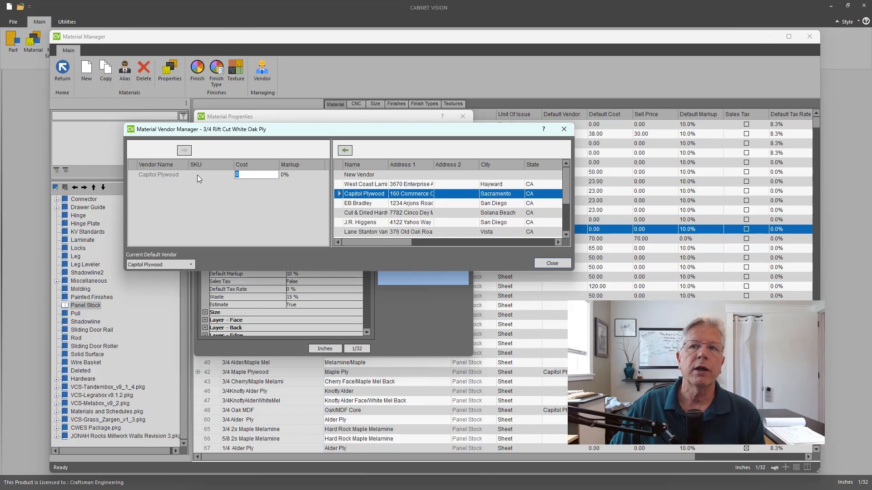
left_click(242, 174)
left_click_drag(242, 175, 227, 176)
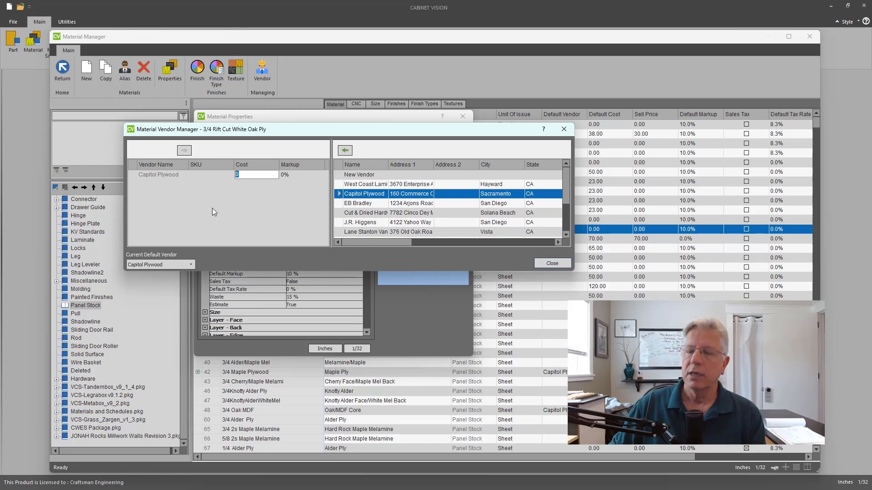
type("180")
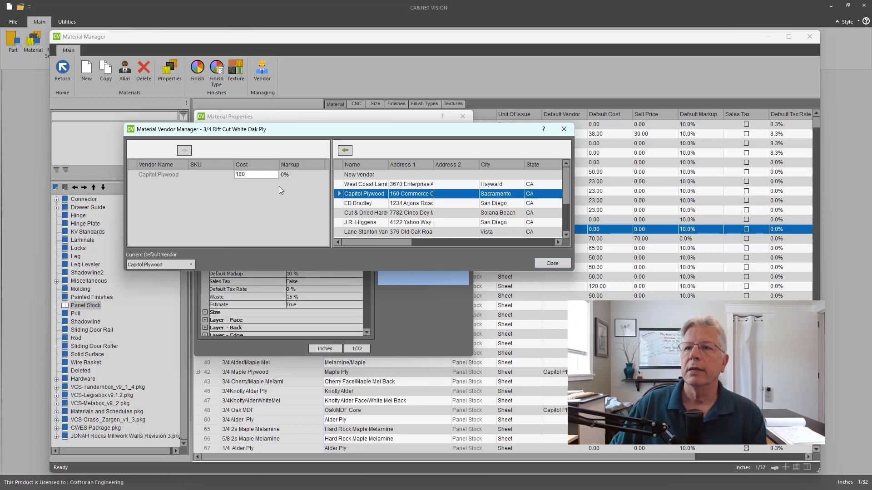
left_click(285, 175)
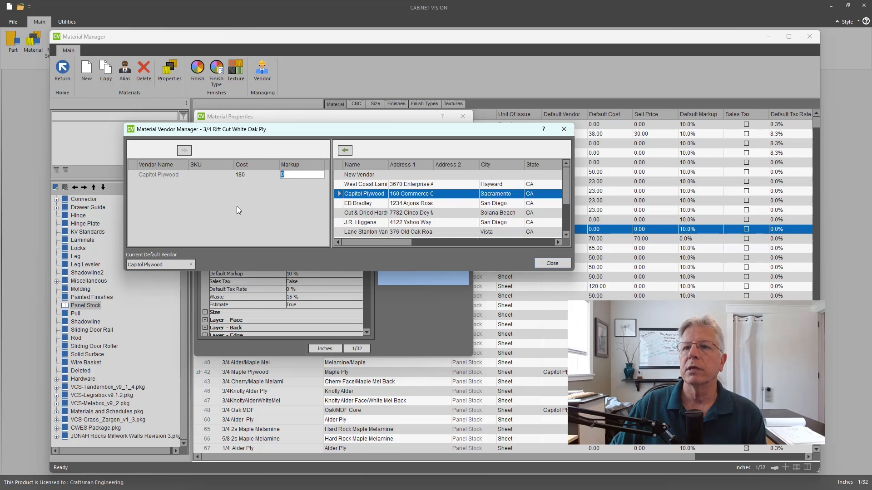
left_click(190, 265)
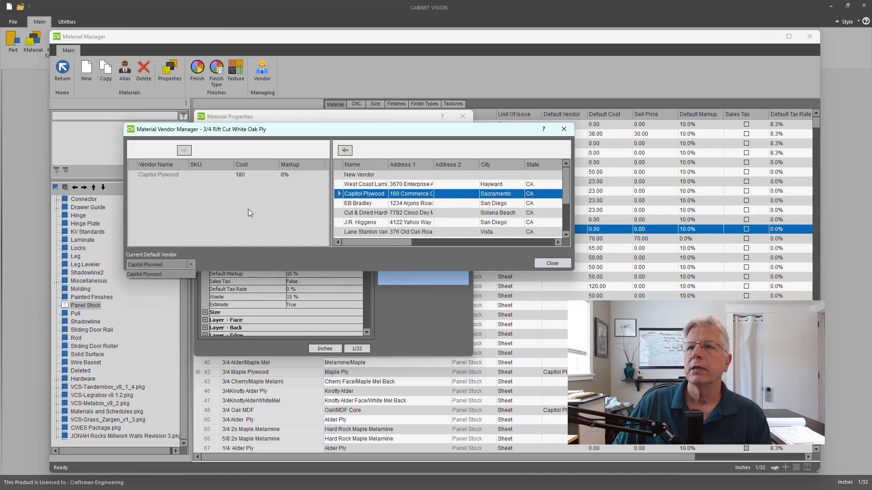
left_click(543, 264)
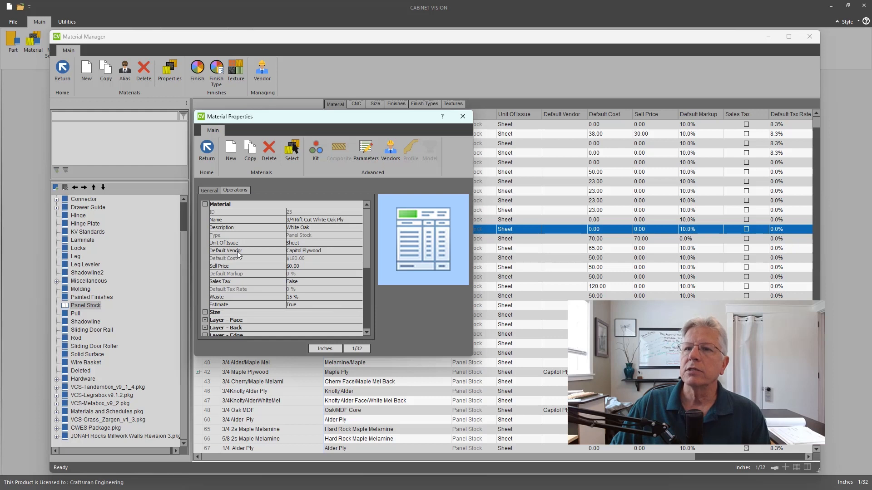
left_click(294, 267)
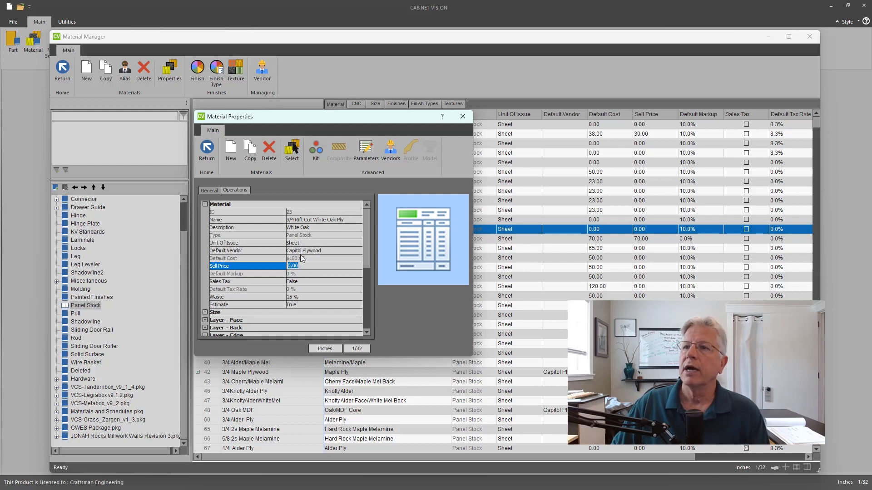
left_click(391, 152)
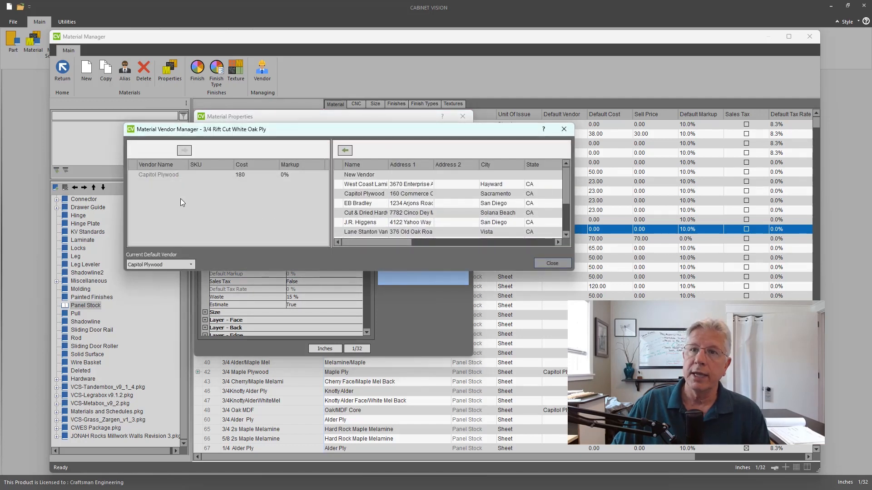
left_click(363, 223)
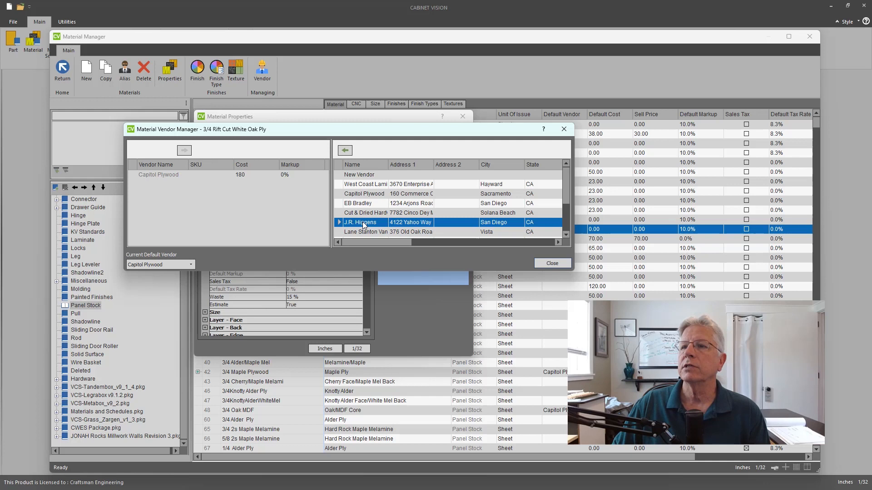
left_click(343, 150)
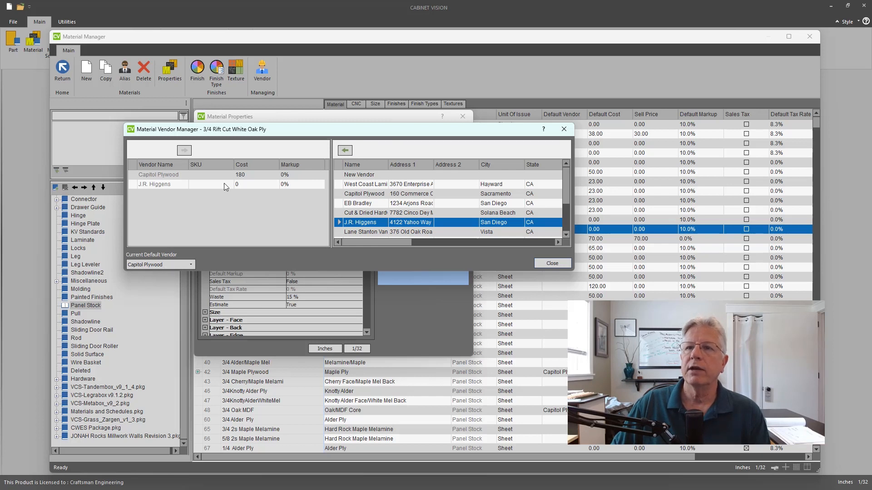
left_click(244, 185)
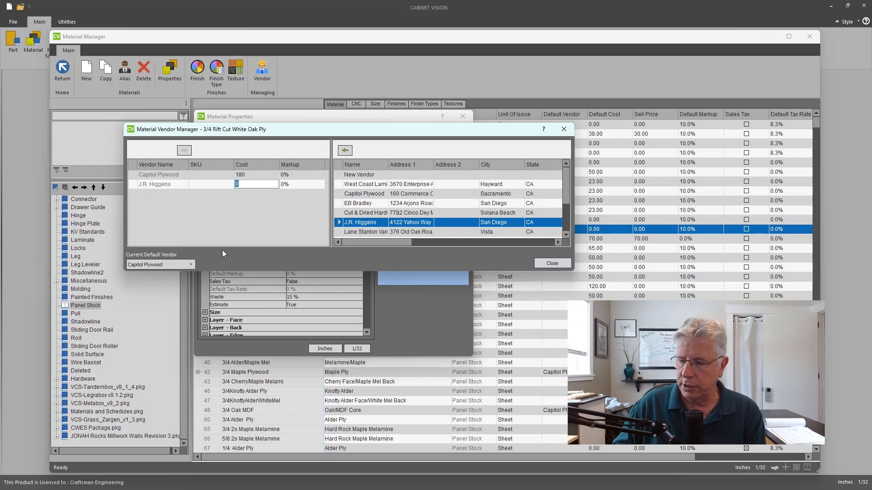
type("140")
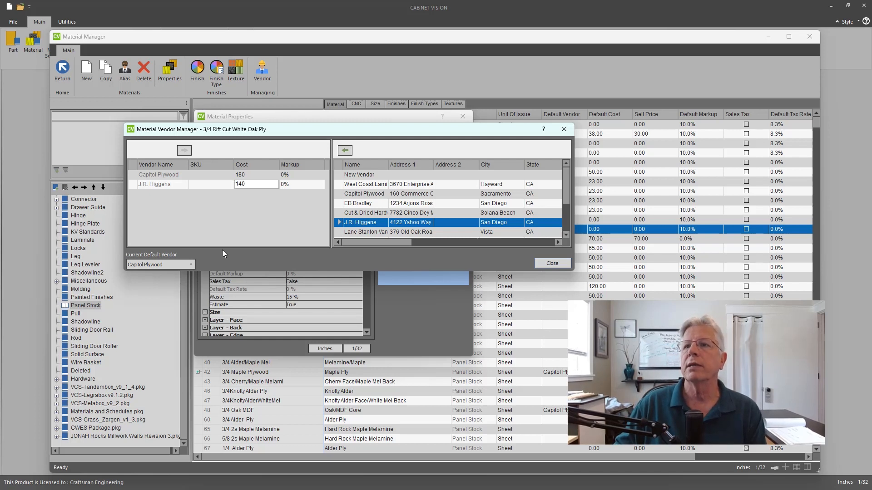
left_click(205, 175)
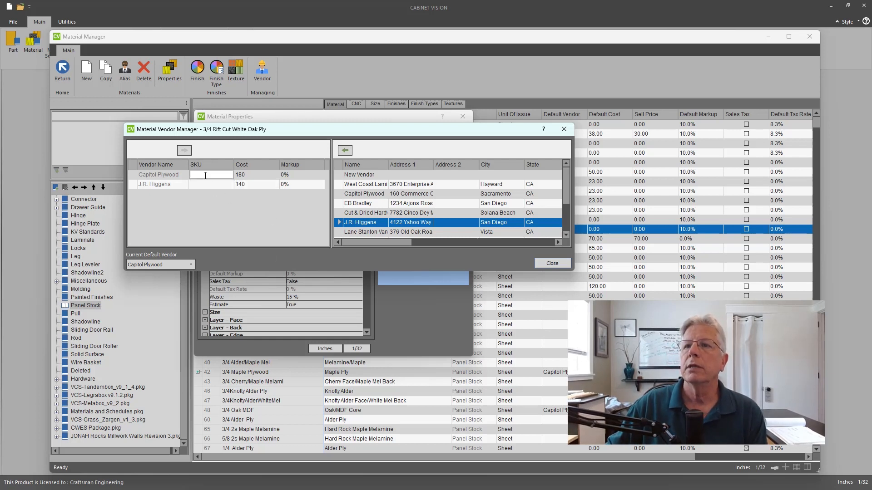
left_click(248, 185)
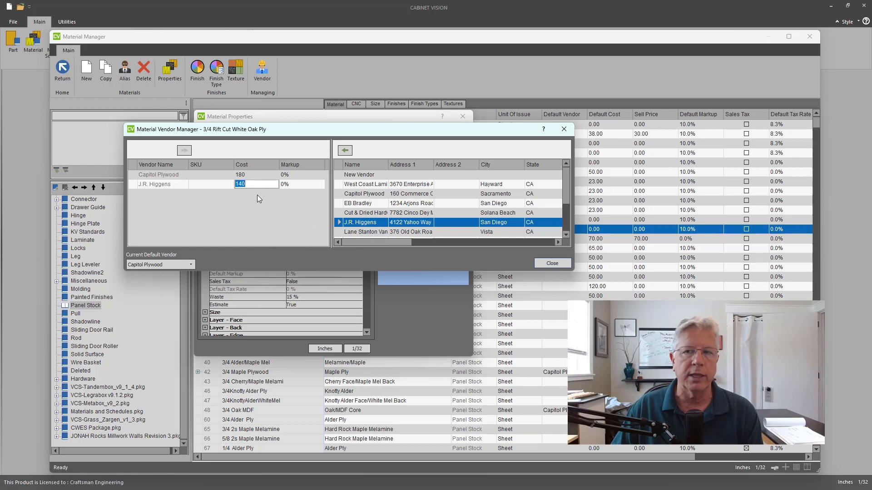
left_click_drag(315, 131, 315, 179)
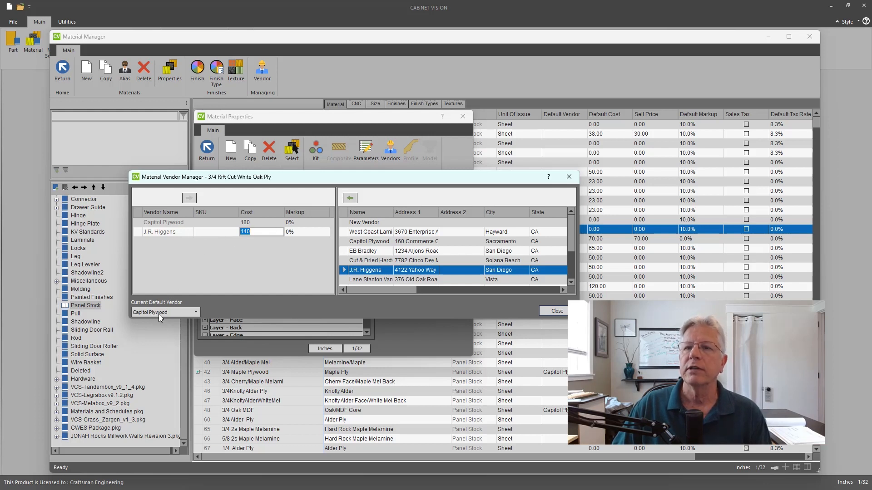
- Pick Capitol Plywood as the current default vendor and close the vendor manager
left_click(173, 223)
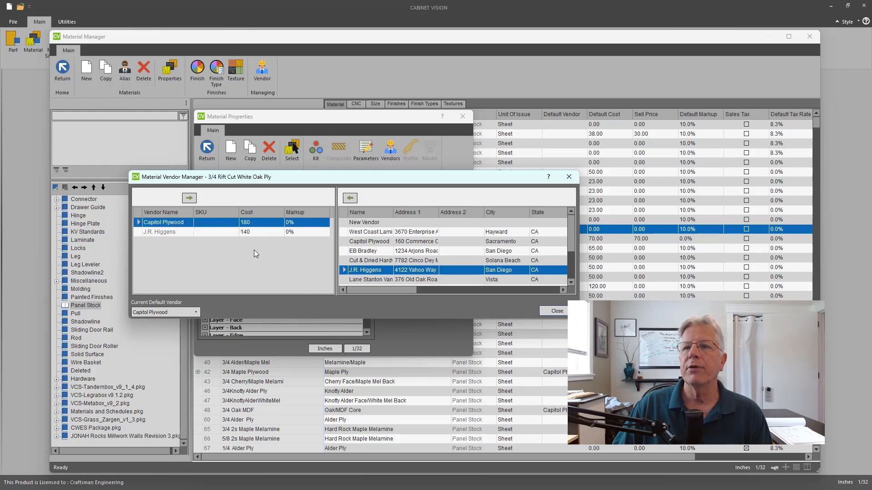
left_click(161, 232)
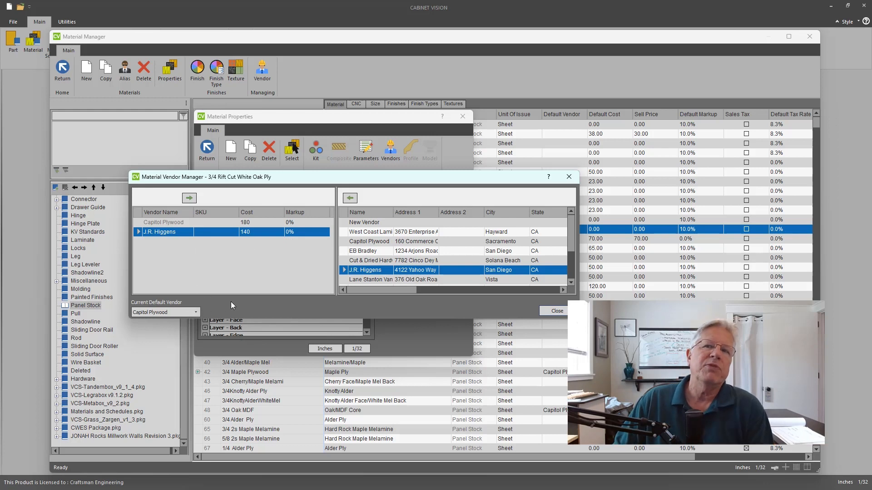
left_click(154, 222)
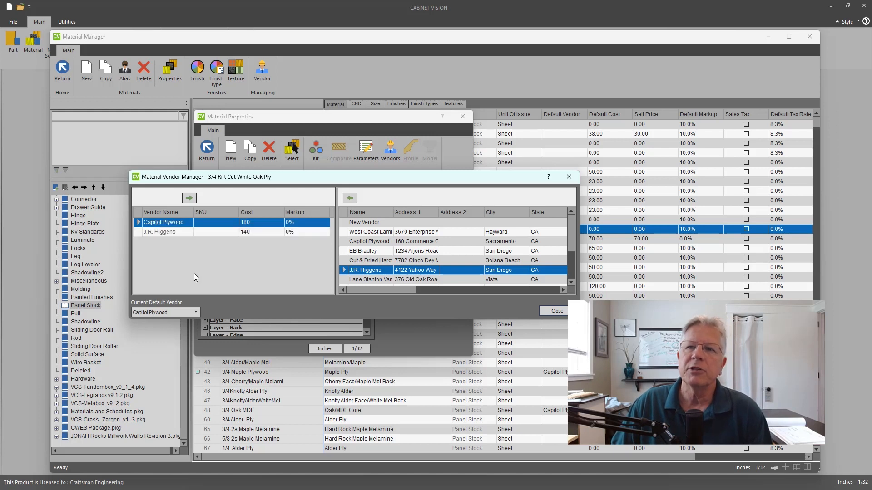
left_click(197, 312)
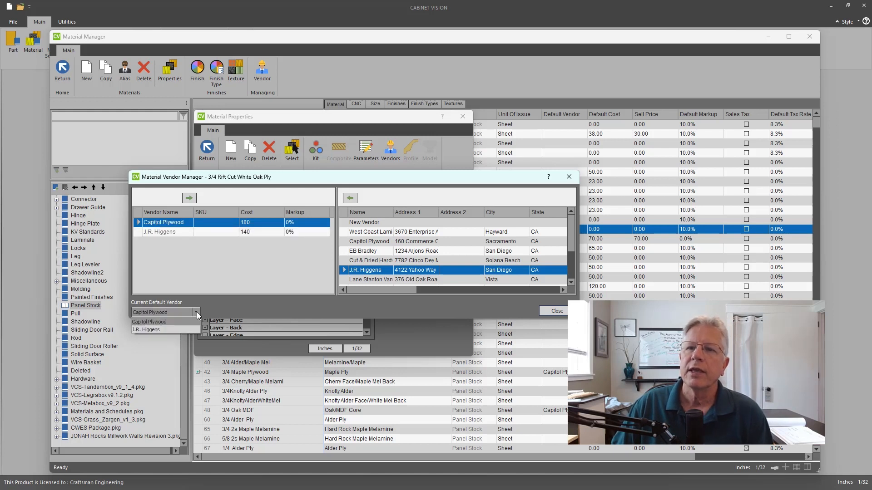
left_click(160, 321)
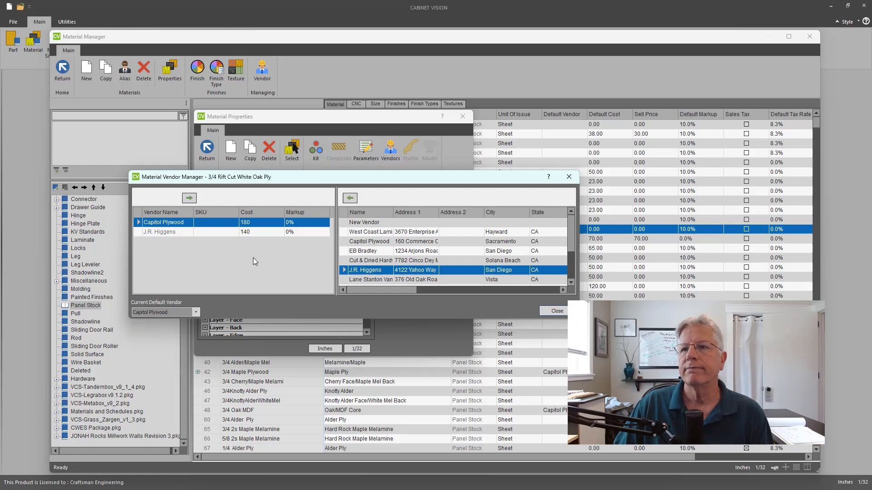
left_click(554, 310)
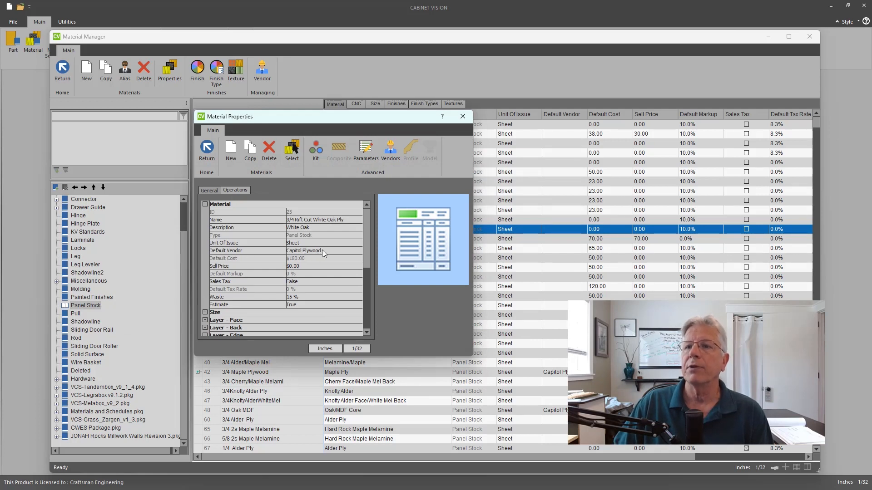
left_click(390, 155)
left_click(162, 246)
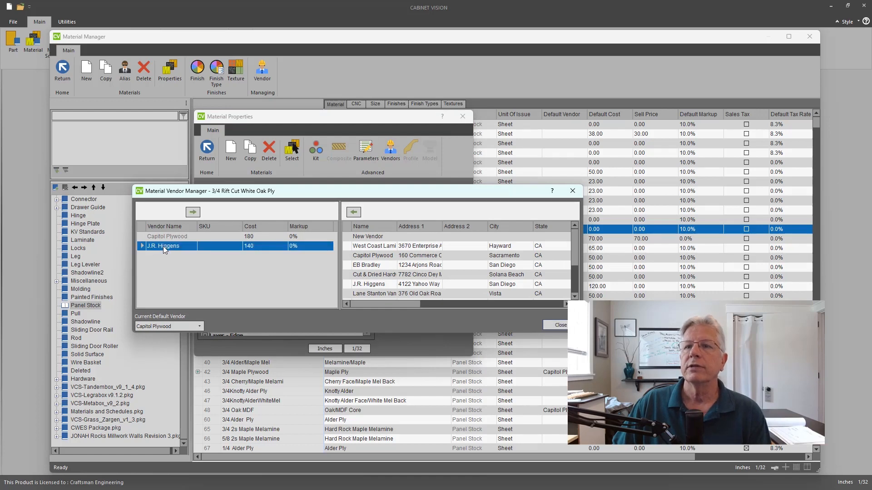
left_click(148, 344)
left_click(552, 325)
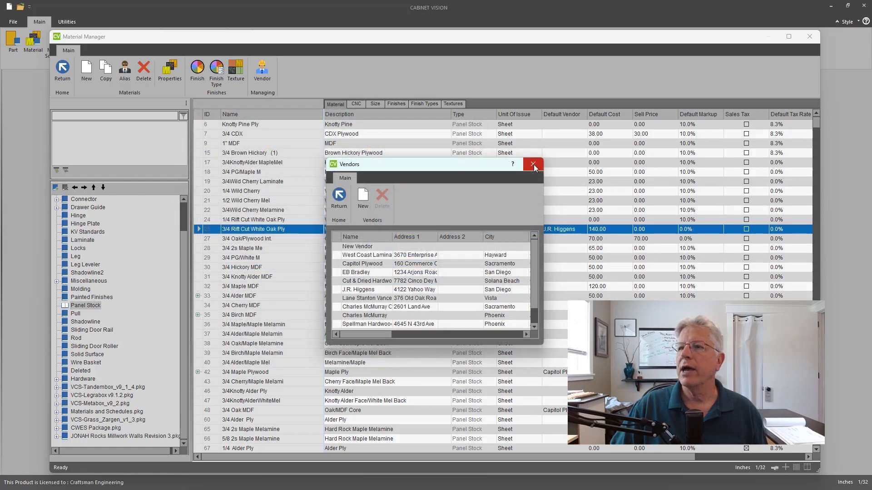
left_click(533, 164)
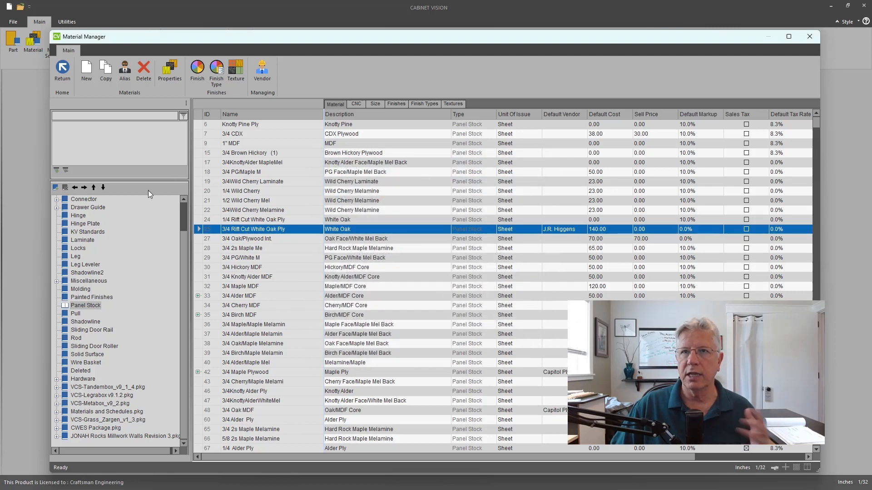
- Open the vendor list from the Material Manager and review the existing vendor entries
left_click(263, 74)
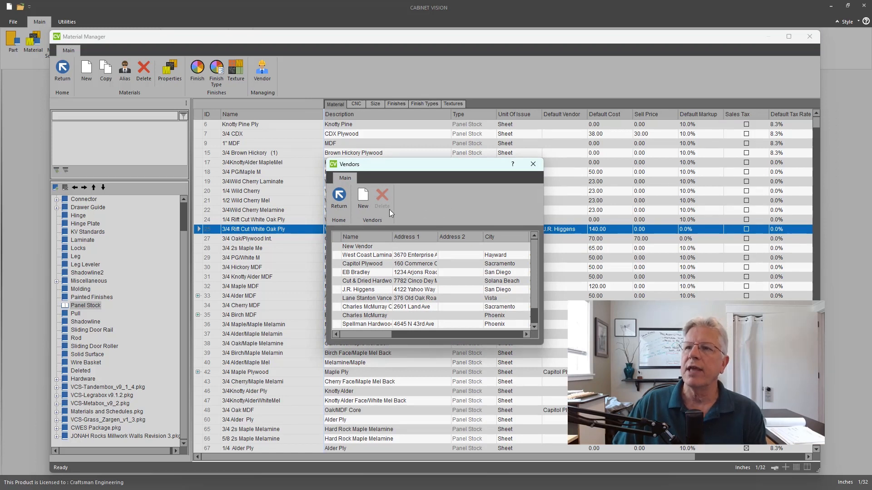
left_click(352, 307)
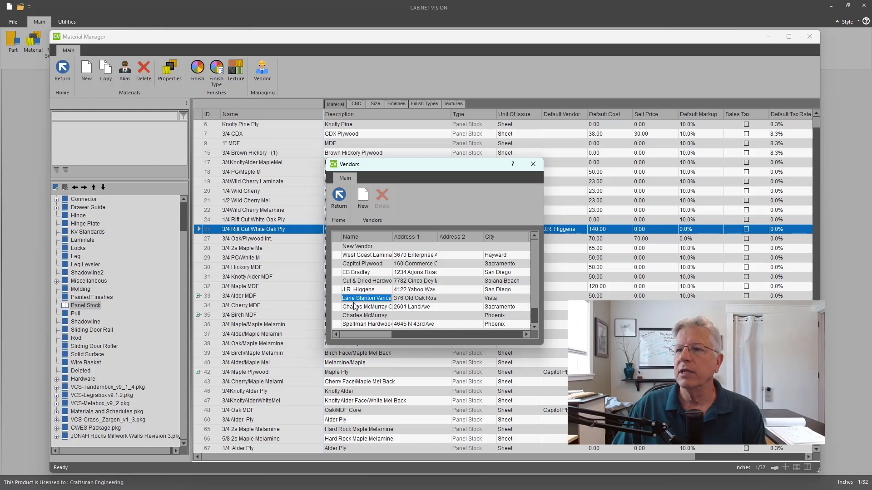
left_click(358, 309)
scroll(529, 277, "down", 1)
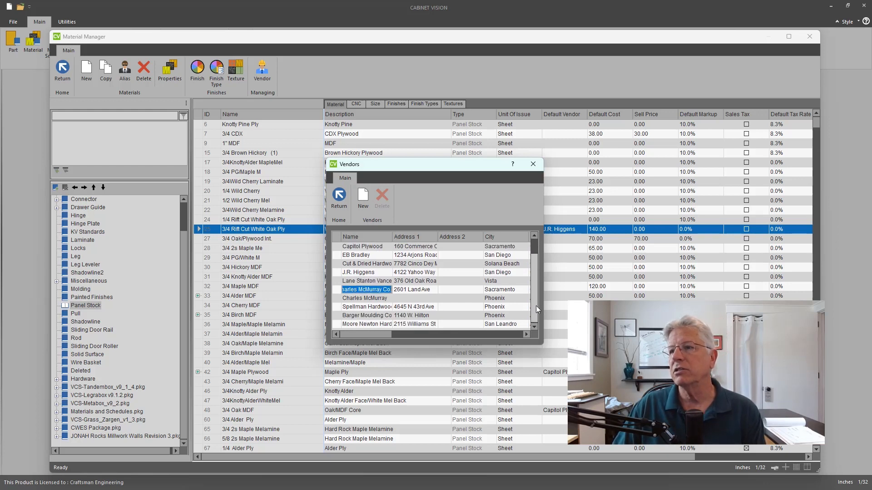
left_click(352, 300)
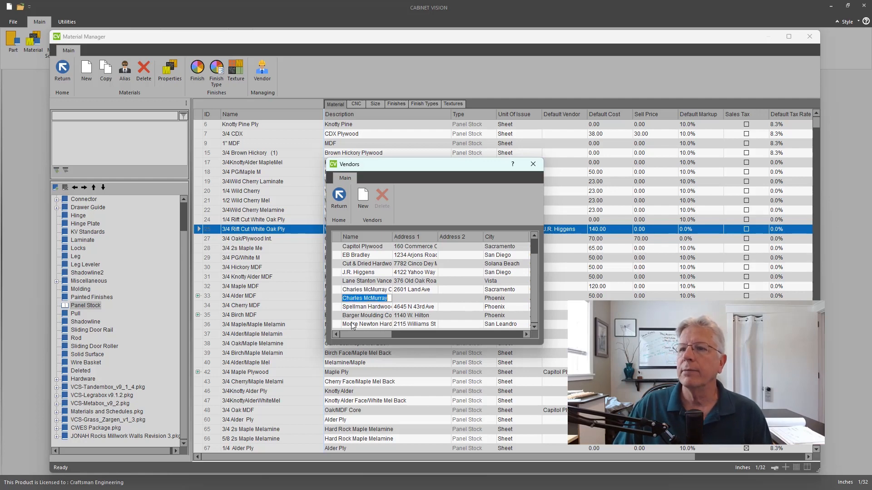
- Add a new vendor row and scroll across the vendor table to review contact and account columns
left_click(363, 198)
left_click_drag(382, 335, 518, 340)
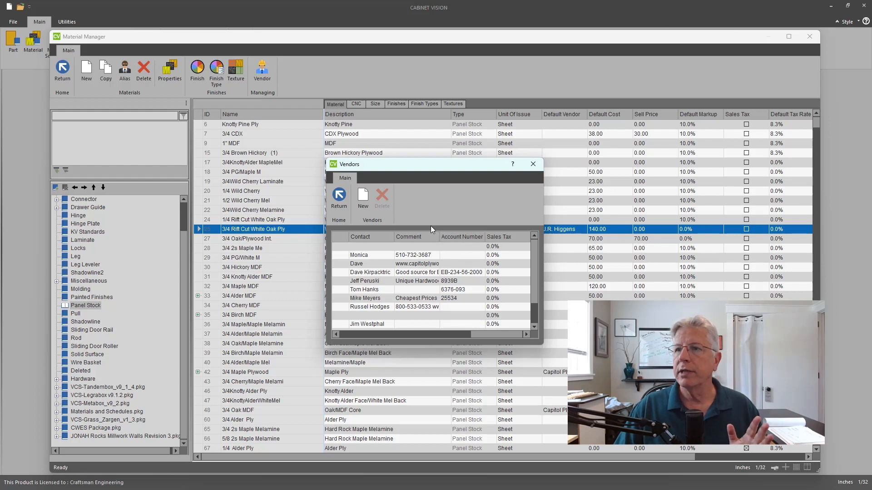
left_click_drag(482, 333, 343, 332)
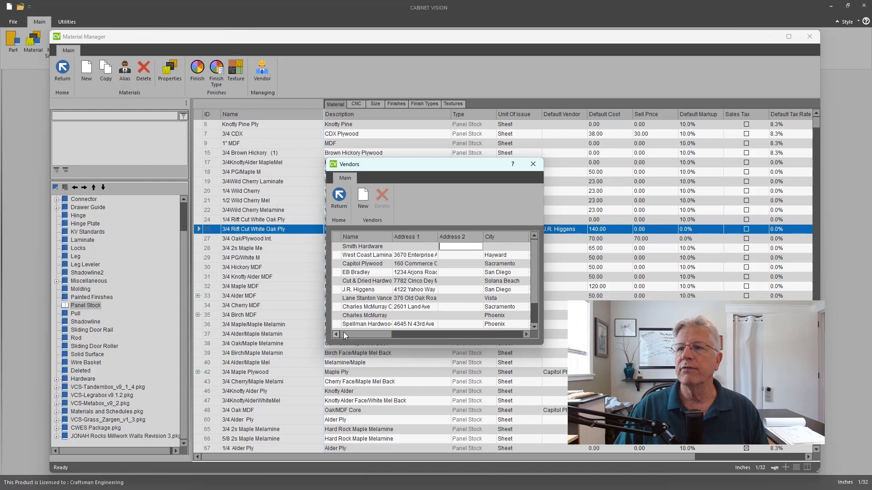
- Close the vendor list, dismiss the alert, and exit the Material Manager
left_click(533, 164)
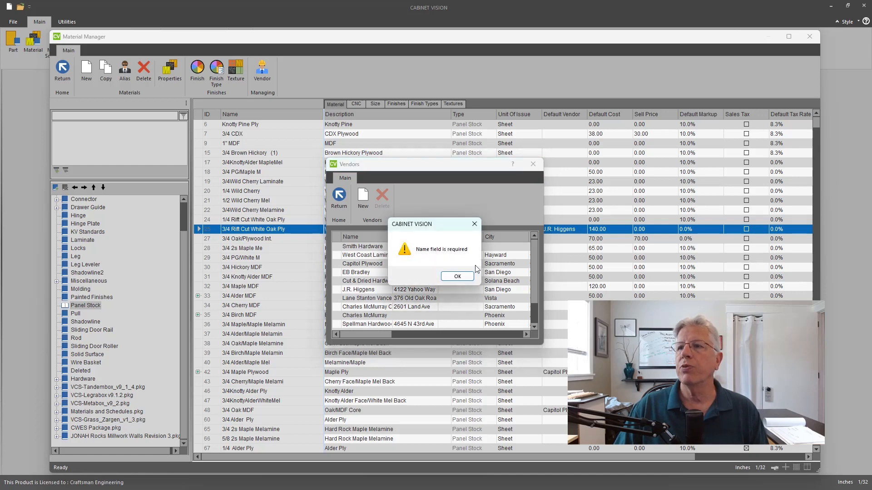
left_click(457, 276)
left_click(63, 68)
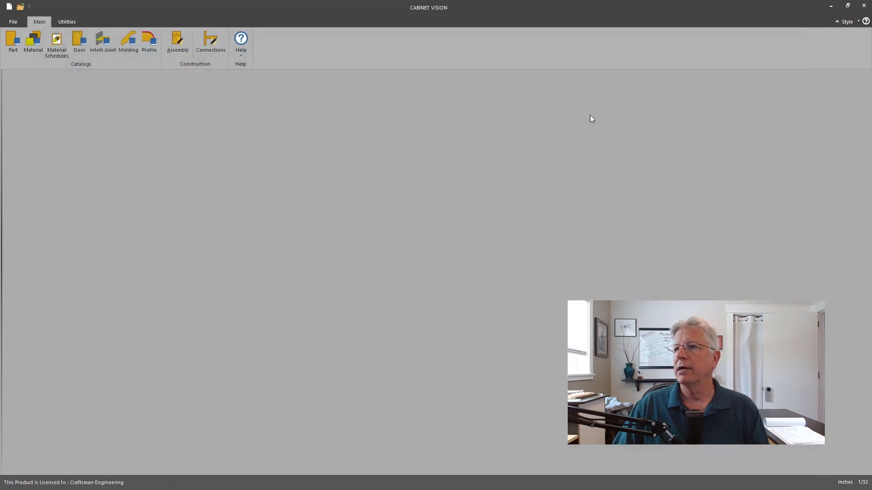